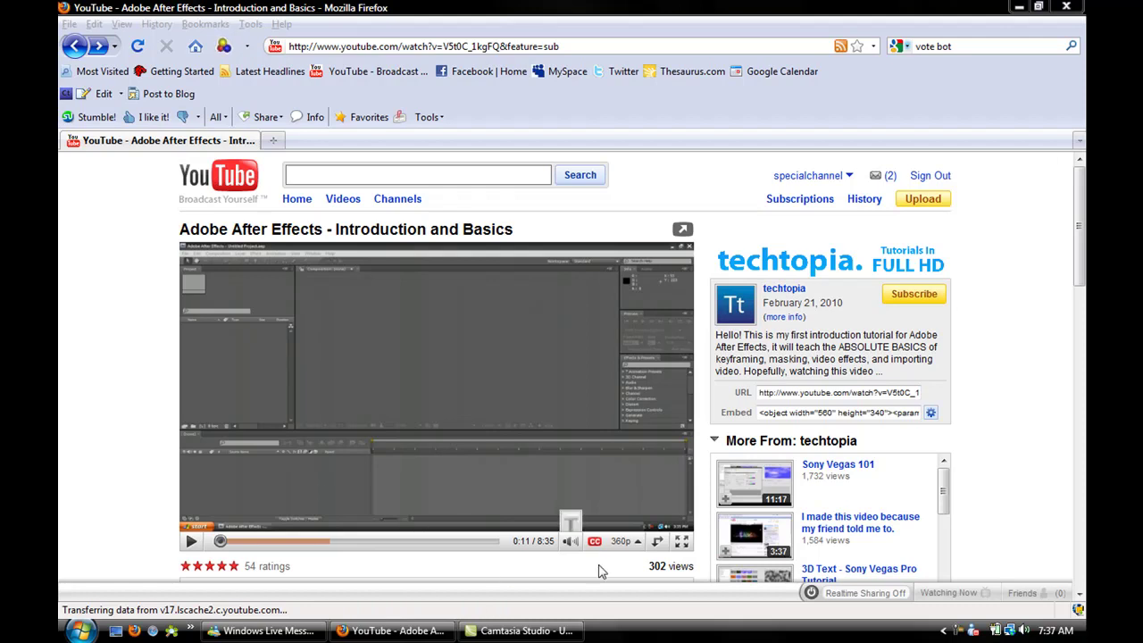
Step: Open the signed-in YouTube homepage in a second tab beside the After Effects tutorial
{"action": "mouse_move", "coordinate": [592, 545]}
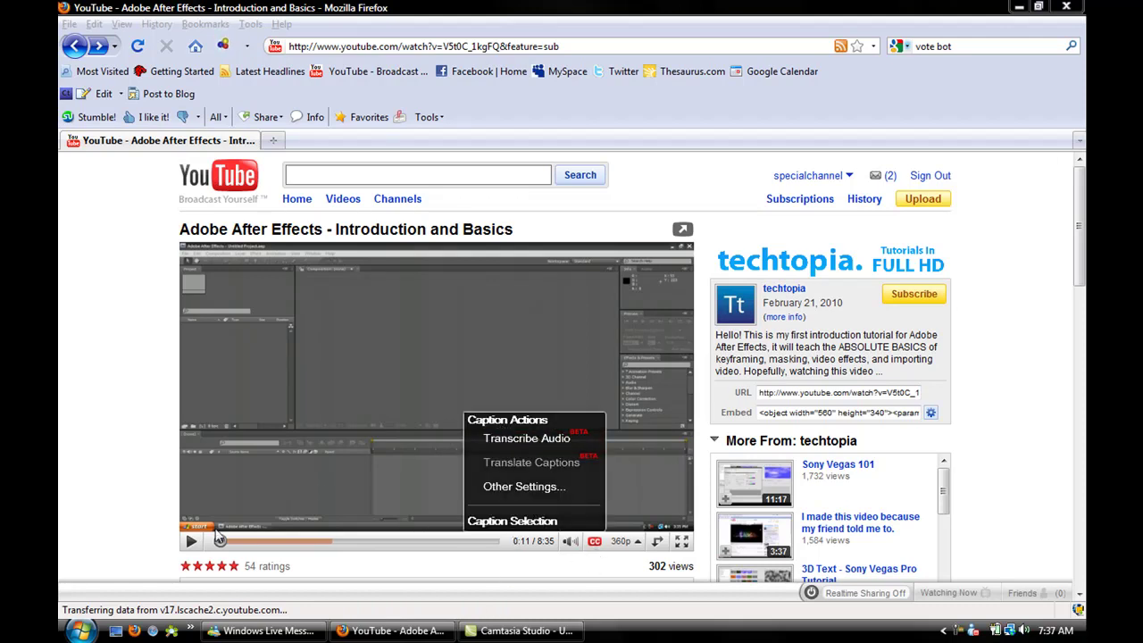
{"action": "middle_click", "coordinate": [376, 72]}
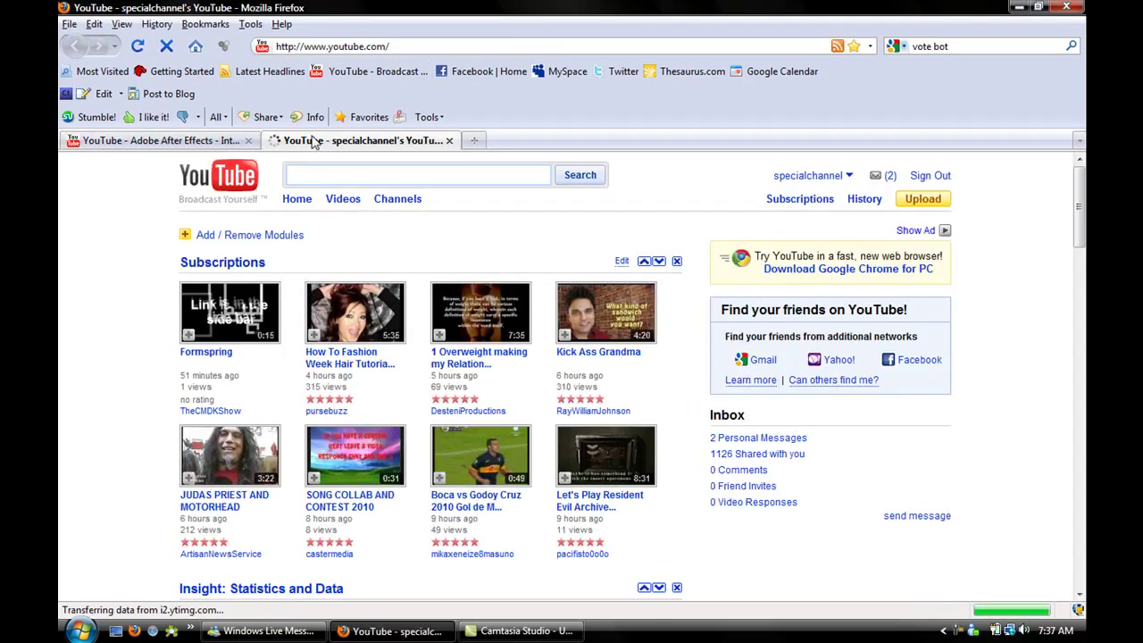
Step: Open the Super Slap video from your channel's uploaded videos list
{"action": "left_click", "coordinate": [807, 175]}
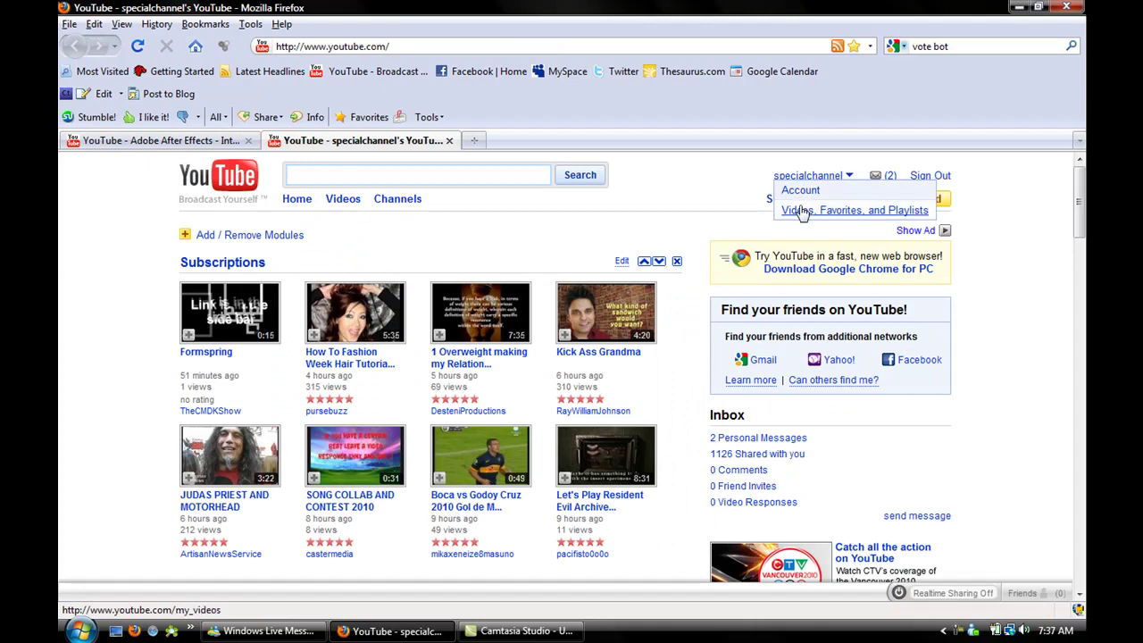
{"action": "left_click", "coordinate": [802, 211]}
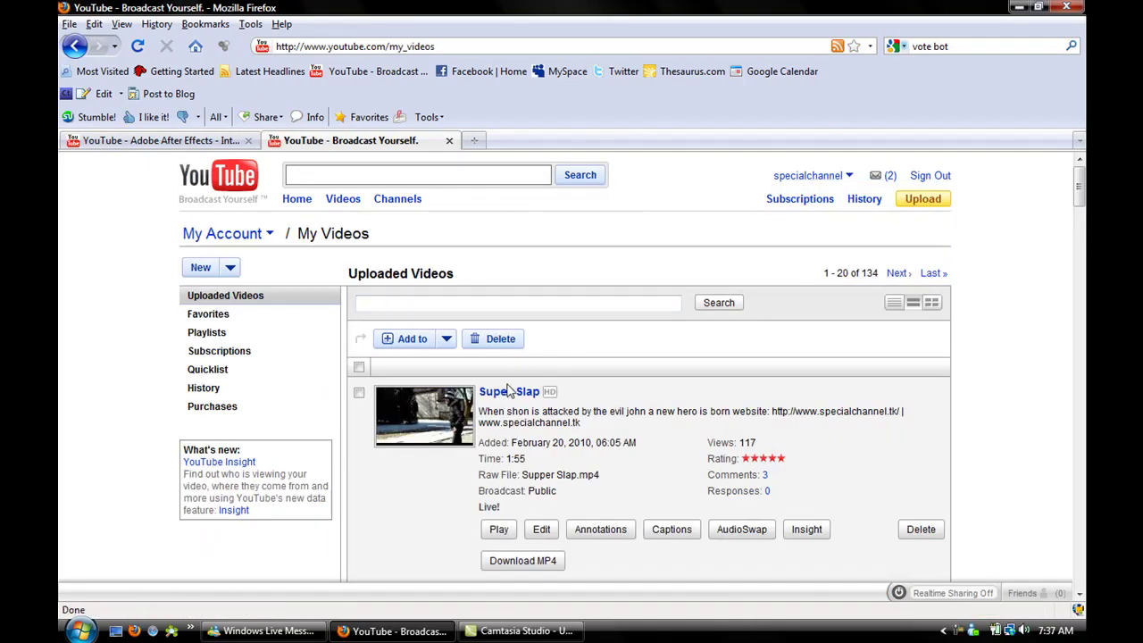
{"action": "left_click", "coordinate": [509, 398]}
{"action": "scroll", "coordinate": [568, 449], "scroll_direction": "down", "scroll_amount": 1}
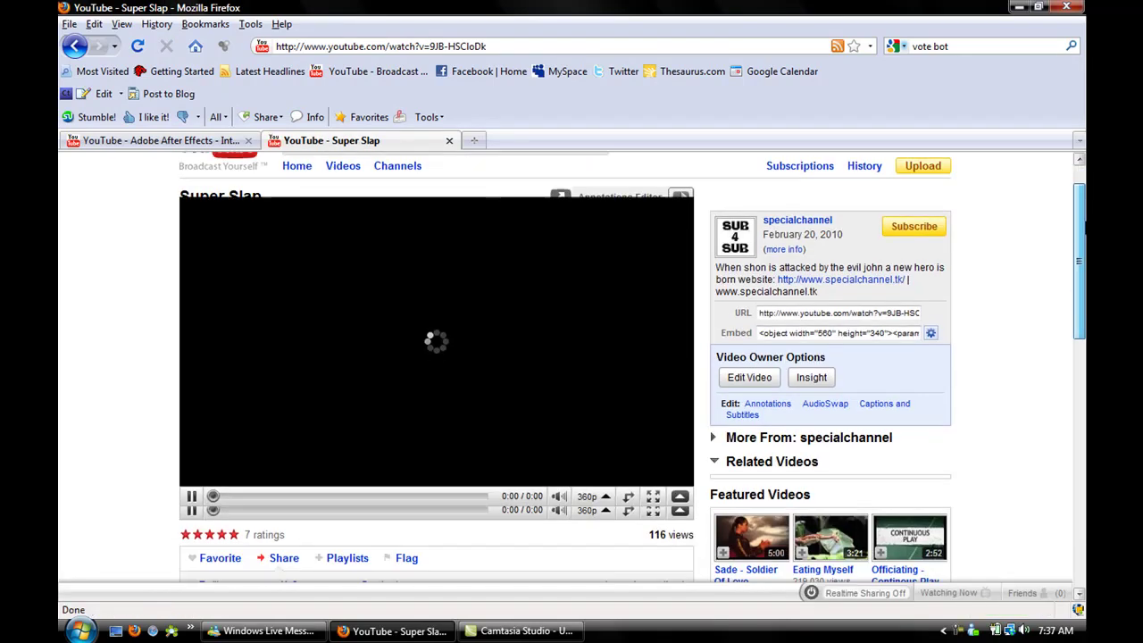
Step: Pause Super Slap, close its tab, and bring up the tutorial's caption options
{"action": "left_click", "coordinate": [474, 383]}
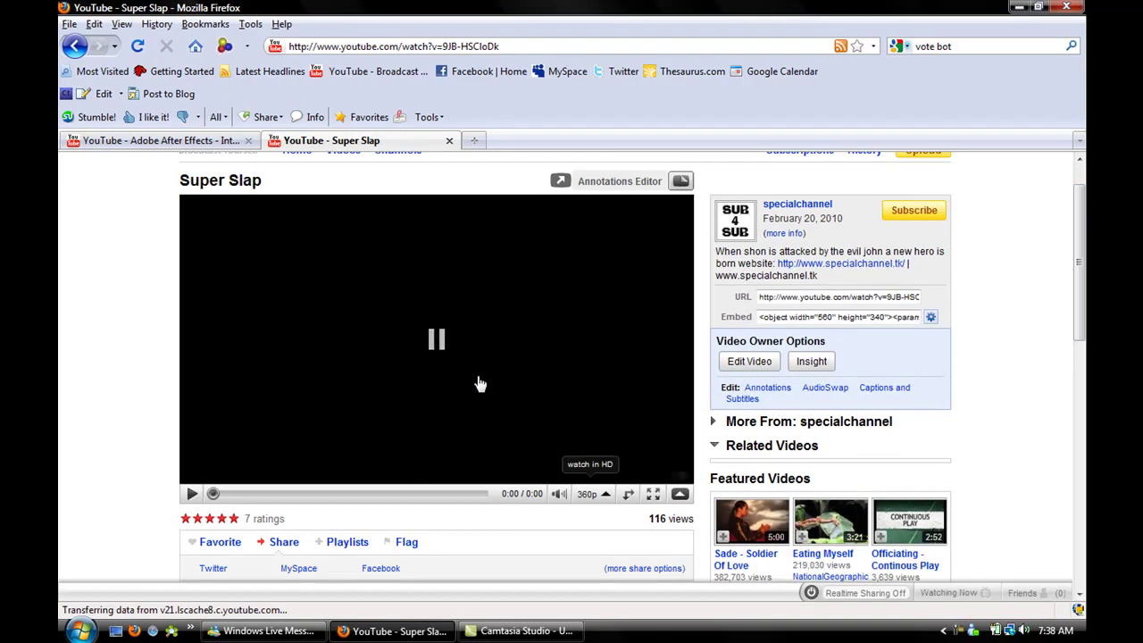
{"action": "left_click", "coordinate": [450, 140]}
{"action": "left_click", "coordinate": [592, 542]}
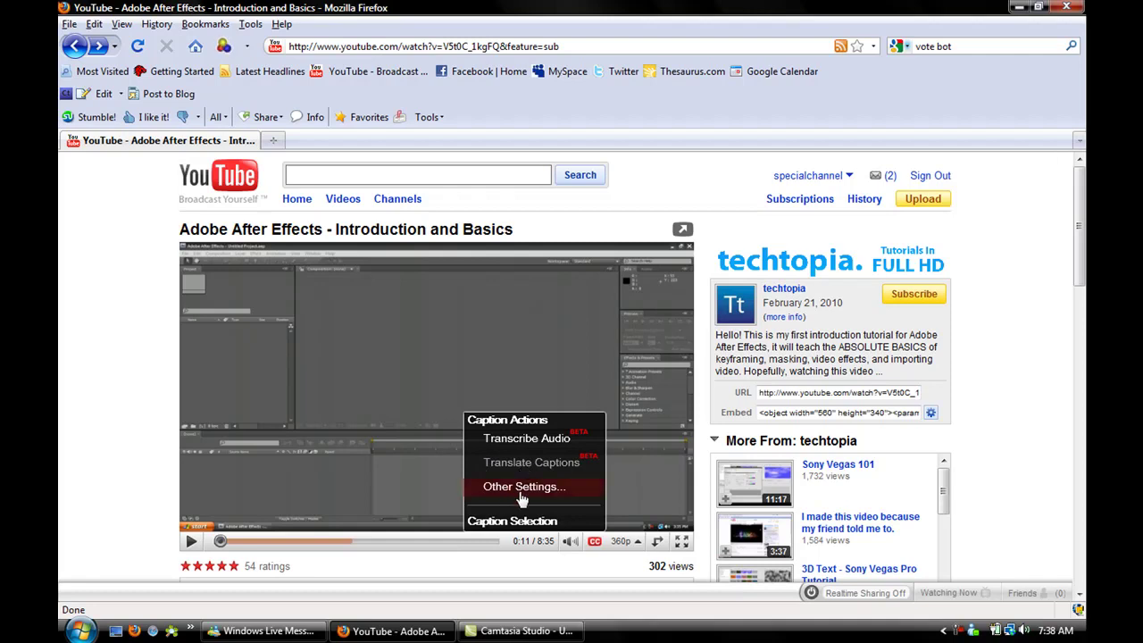
Step: Check the caption Font list in Other Settings, then go to Account Playback Settings
{"action": "left_click", "coordinate": [517, 496]}
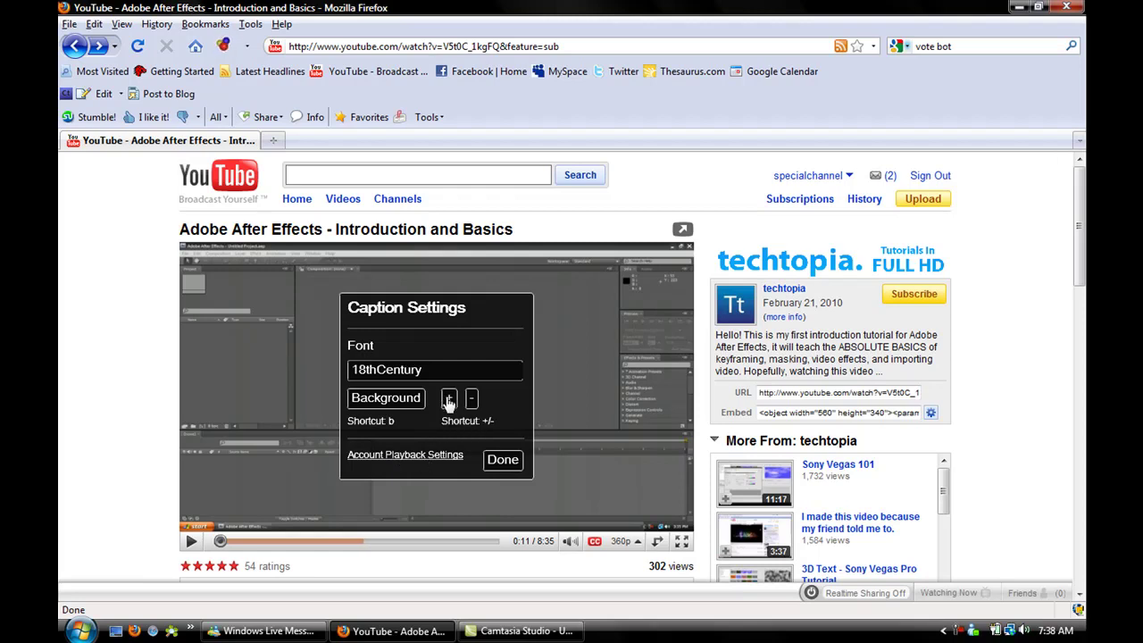
{"action": "left_click", "coordinate": [387, 371]}
{"action": "mouse_move", "coordinate": [516, 383]}
{"action": "left_mouse_down"}
{"action": "mouse_move", "coordinate": [521, 446]}
{"action": "mouse_move", "coordinate": [508, 375]}
{"action": "left_mouse_up"}
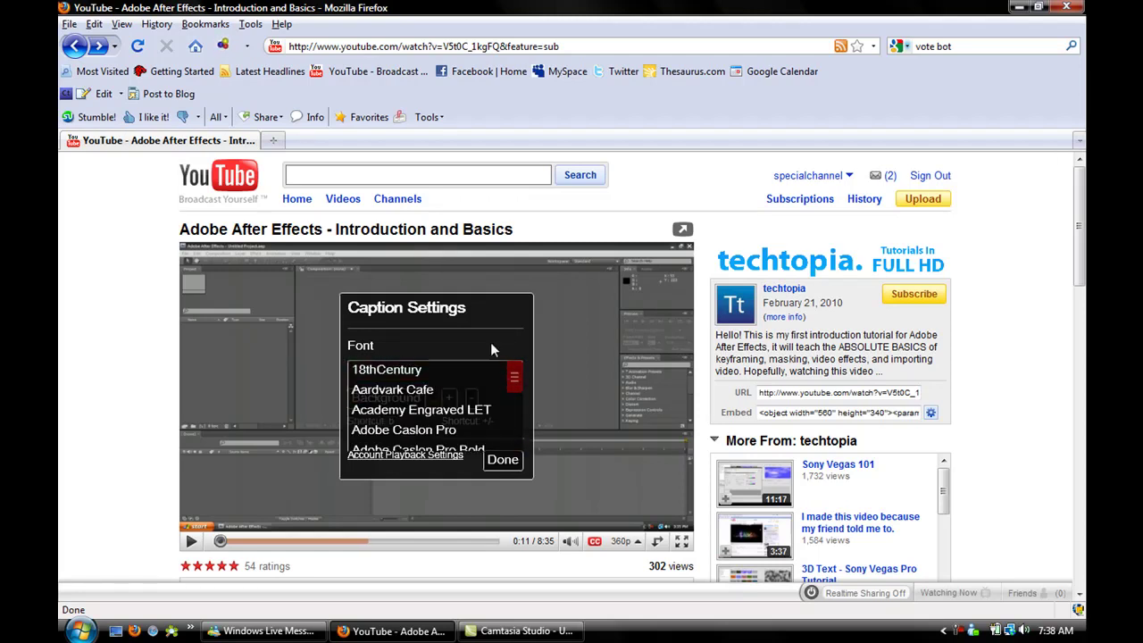
{"action": "left_click", "coordinate": [426, 458]}
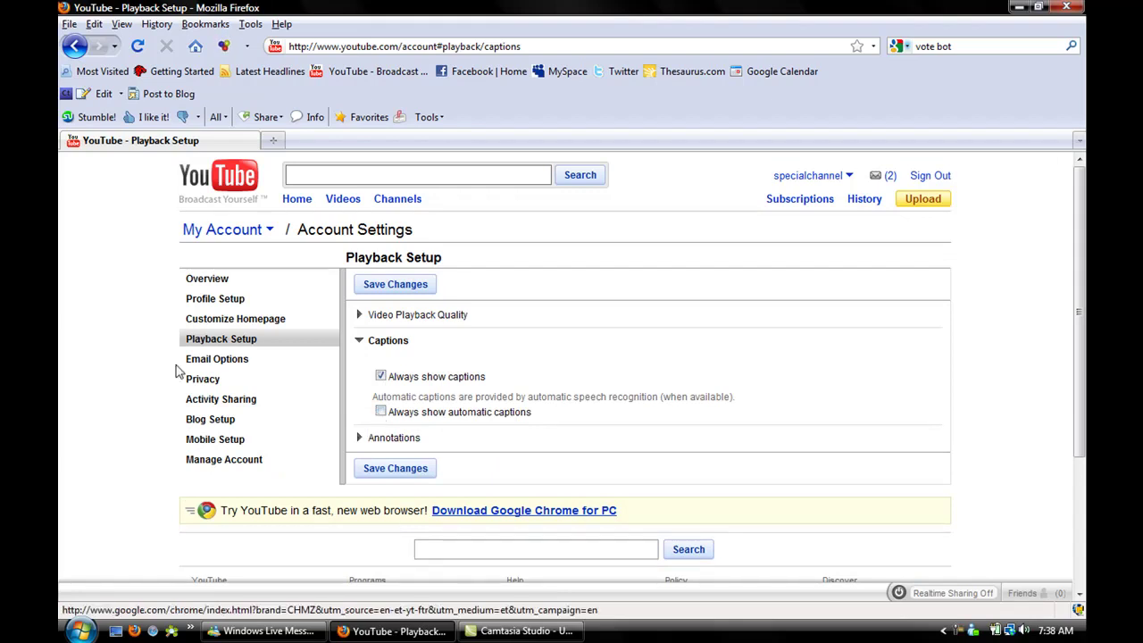
Step: Back on the paused After Effects tutorial, choose Transcribe Audio from the caption menu
{"action": "left_click", "coordinate": [75, 47]}
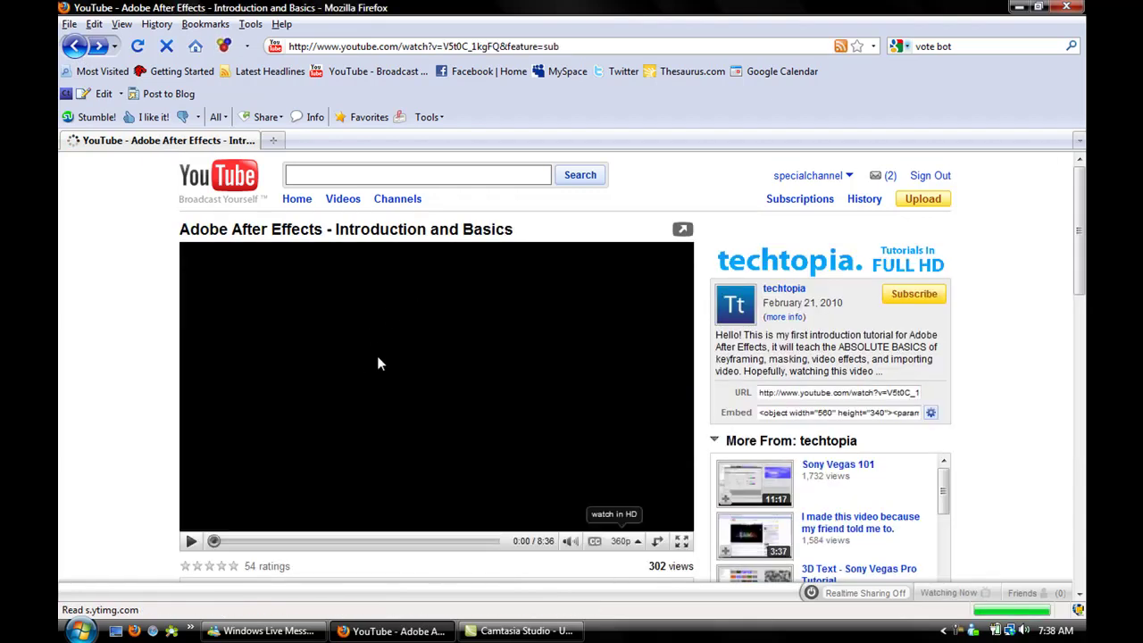
{"action": "left_click", "coordinate": [348, 422]}
{"action": "left_click", "coordinate": [594, 542]}
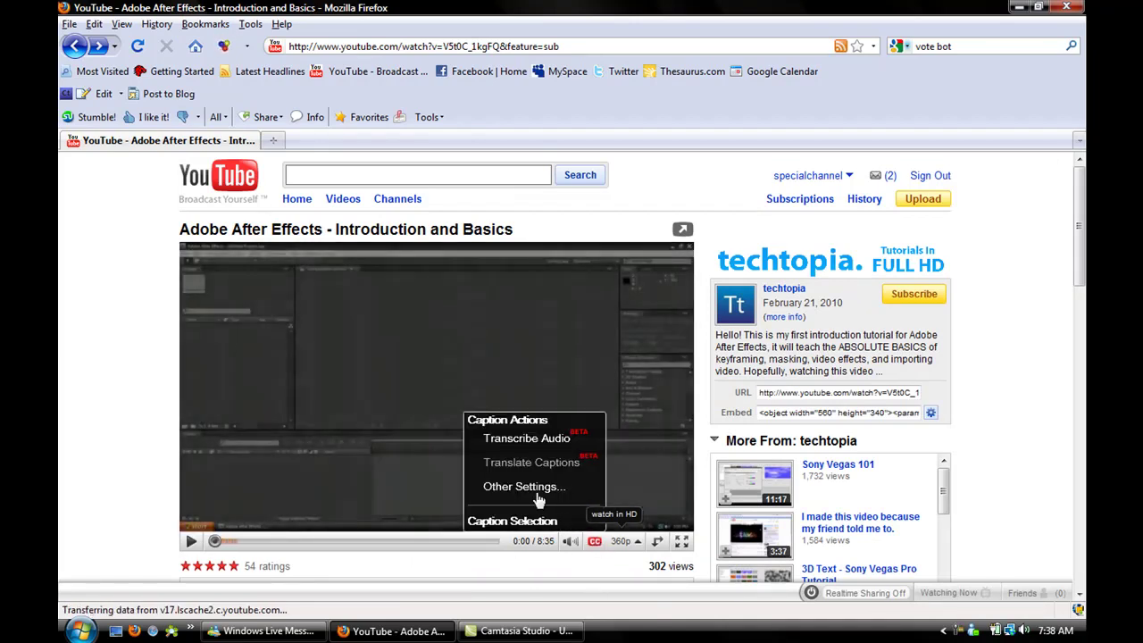
{"action": "left_click", "coordinate": [515, 440]}
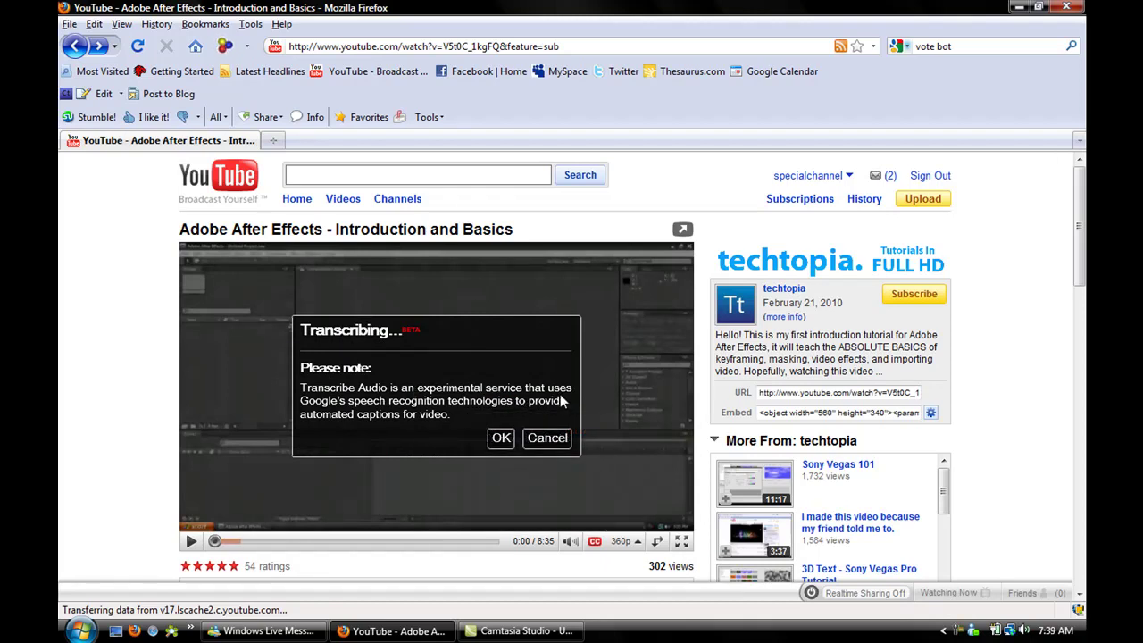
Step: Confirm the transcription, watch with English captions, pause at 0:09, and reopen the caption menu
{"action": "left_click", "coordinate": [498, 439]}
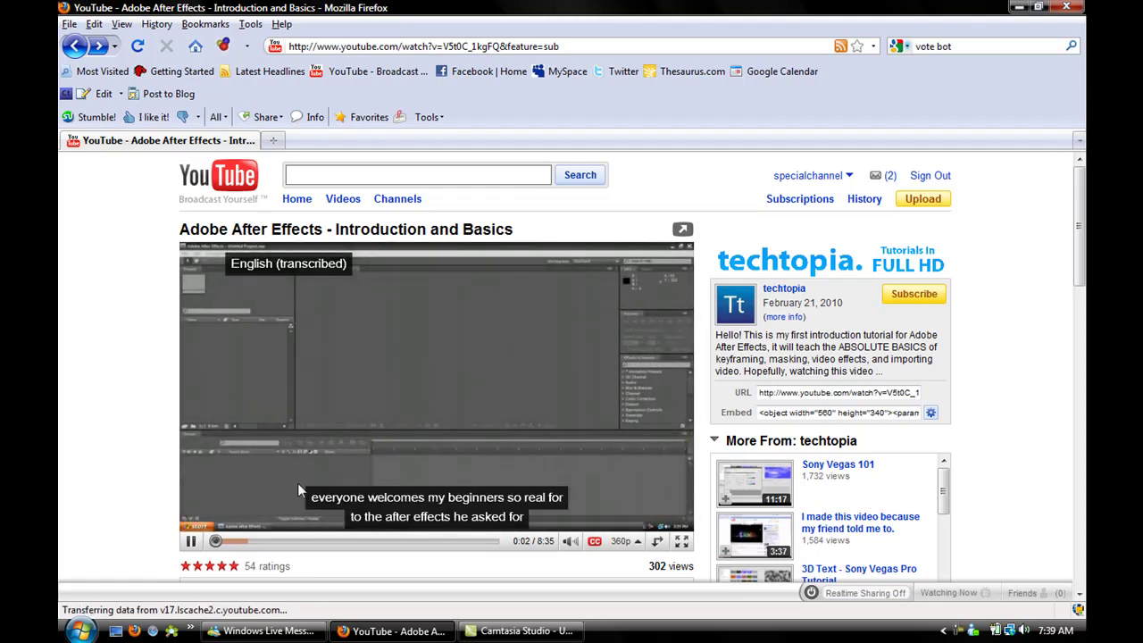
{"action": "left_click", "coordinate": [280, 403]}
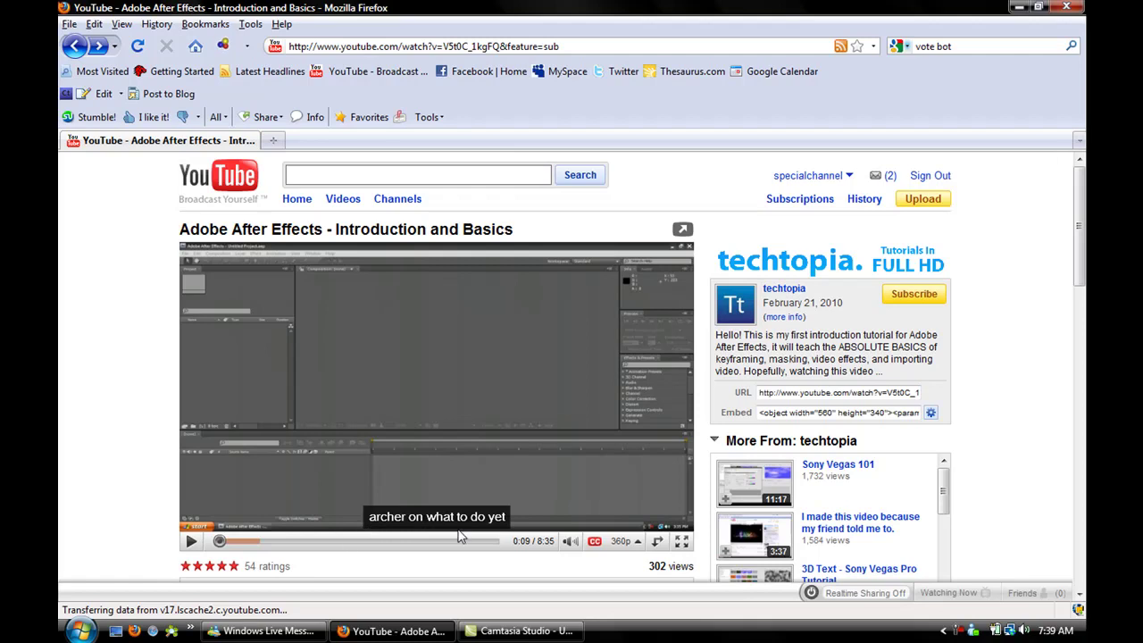
{"action": "left_click", "coordinate": [594, 541]}
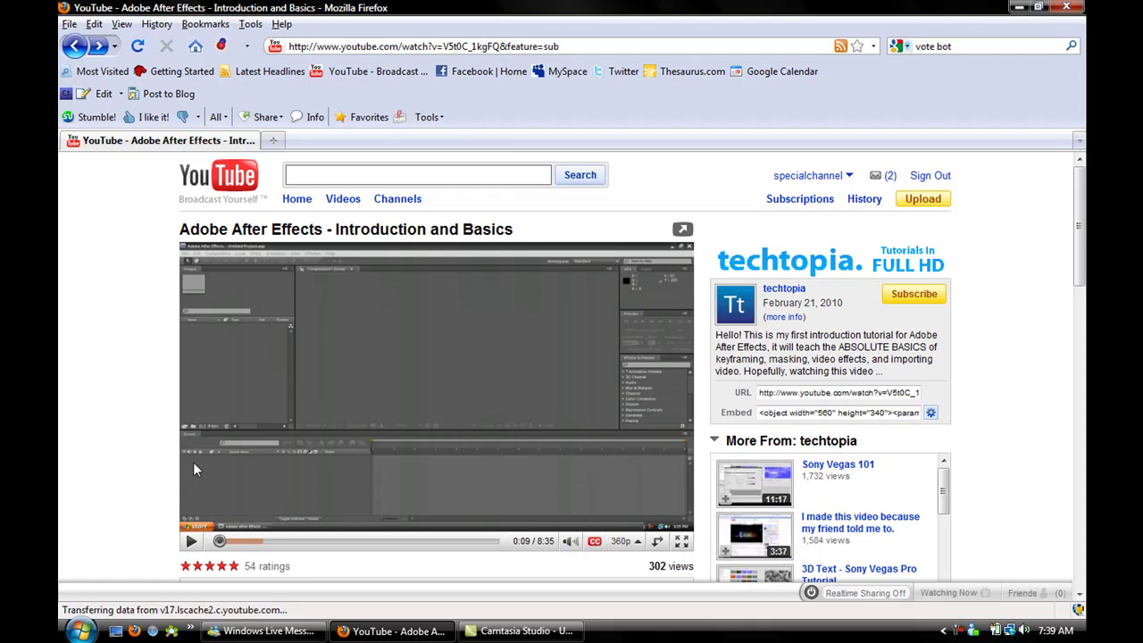
{"action": "mouse_move", "coordinate": [594, 544]}
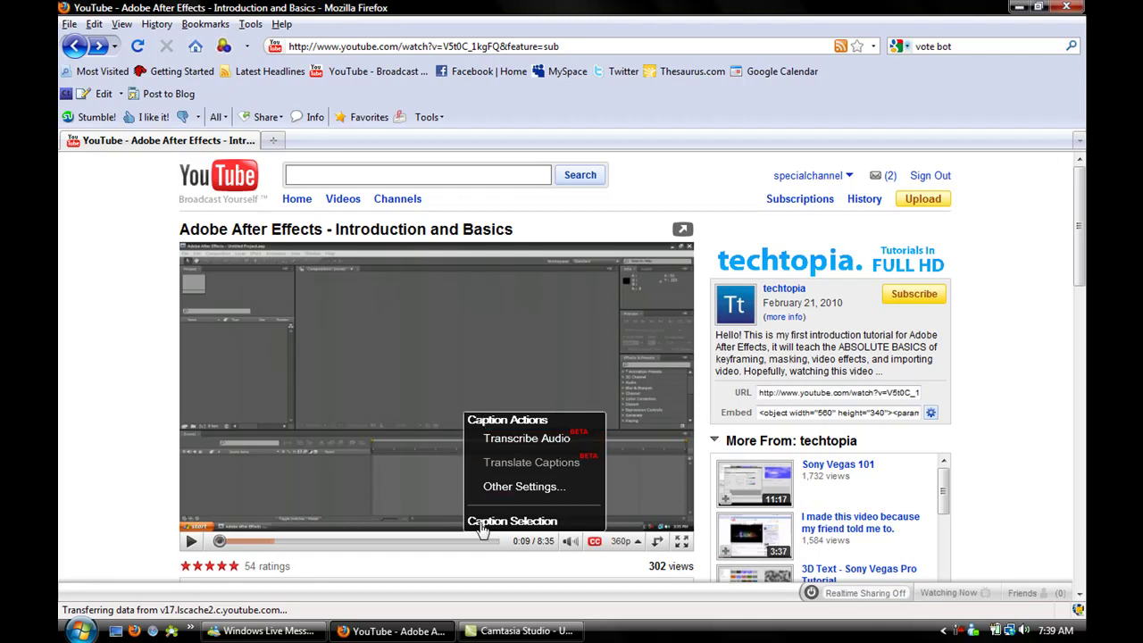
{"action": "left_click", "coordinate": [520, 489]}
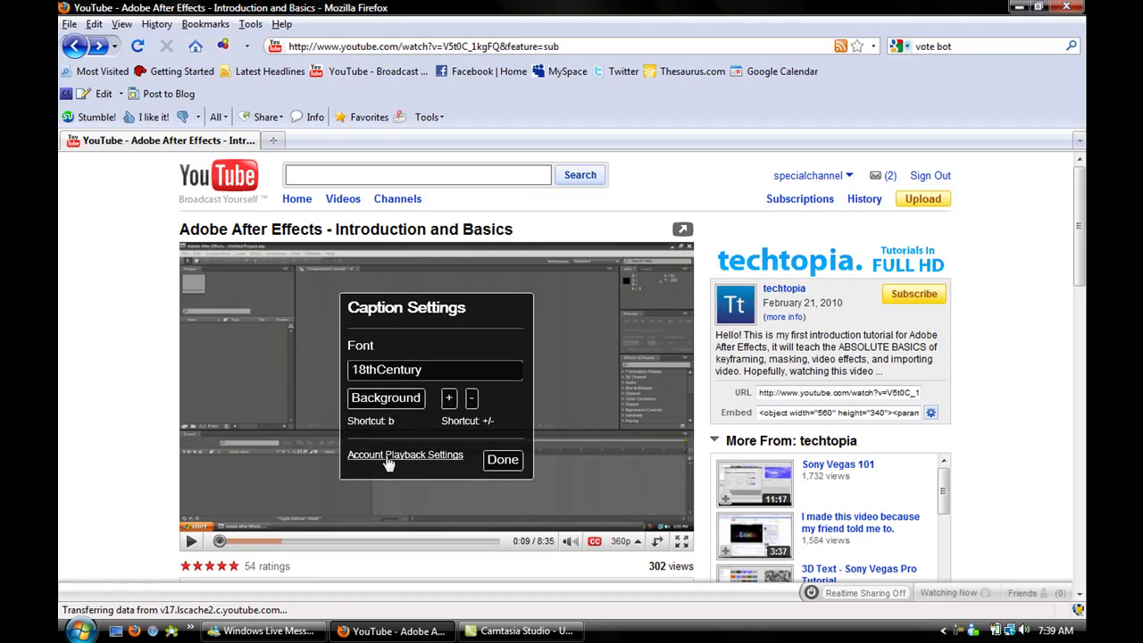
{"action": "left_click", "coordinate": [430, 370]}
{"action": "scroll", "coordinate": [511, 375], "scroll_direction": "down", "scroll_amount": 5}
{"action": "scroll", "coordinate": [511, 375], "scroll_direction": "up", "scroll_amount": 5}
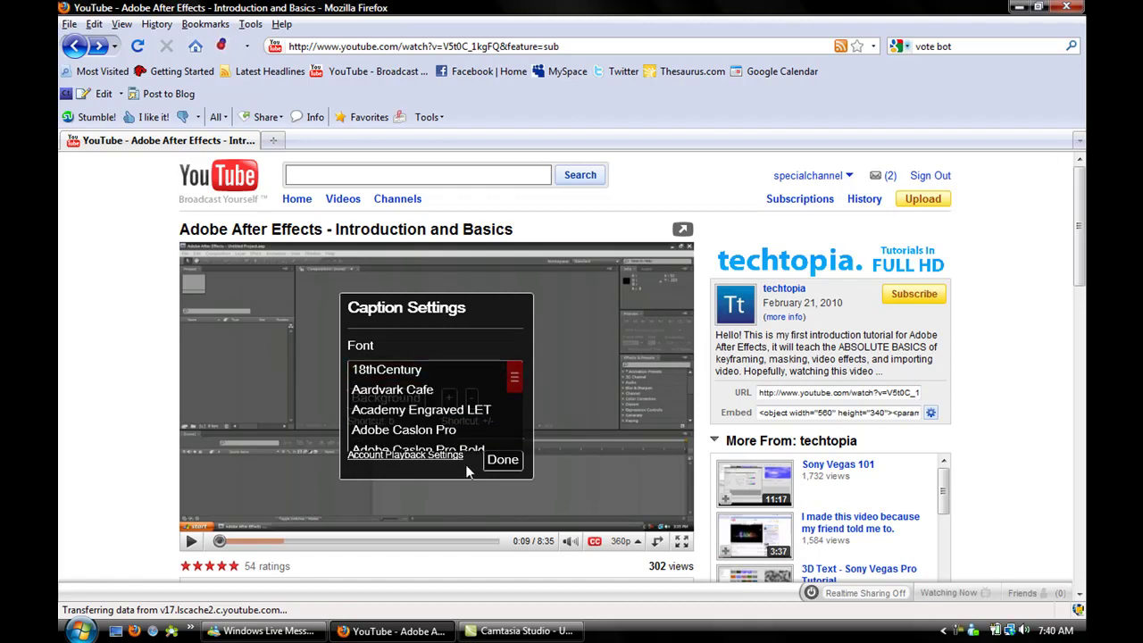
{"action": "left_click", "coordinate": [501, 460]}
{"action": "left_click", "coordinate": [594, 542]}
Step: Choose Transcribe Audio again, confirm it, and pause the captioned tutorial at 0:14
{"action": "left_click", "coordinate": [594, 542]}
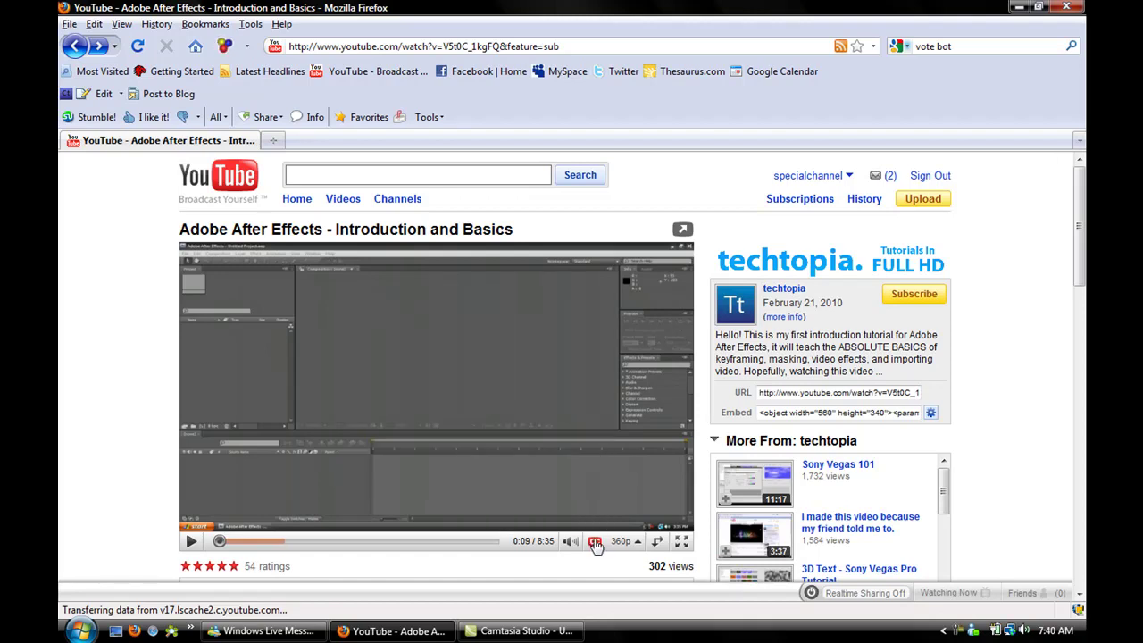
{"action": "left_click", "coordinate": [594, 542]}
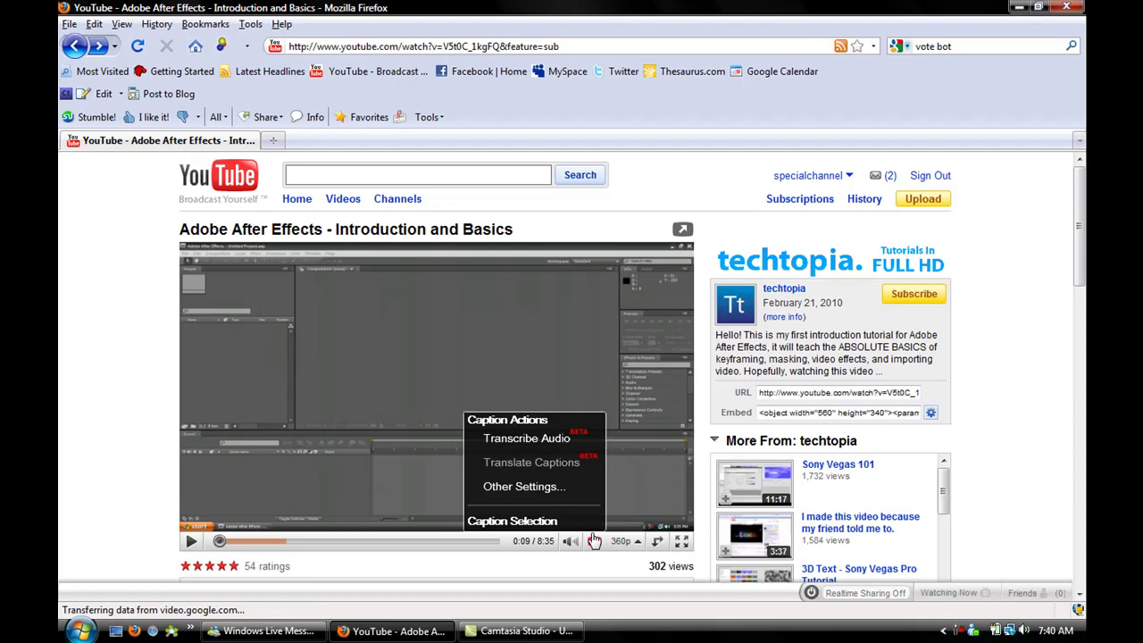
{"action": "left_click", "coordinate": [544, 441]}
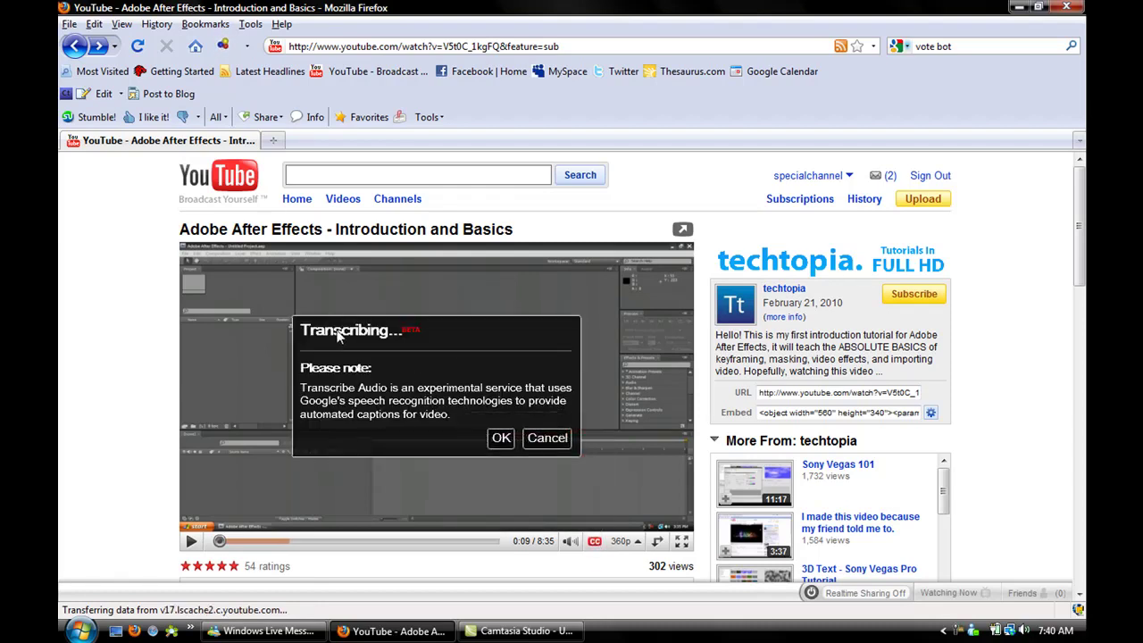
{"action": "left_click", "coordinate": [501, 438]}
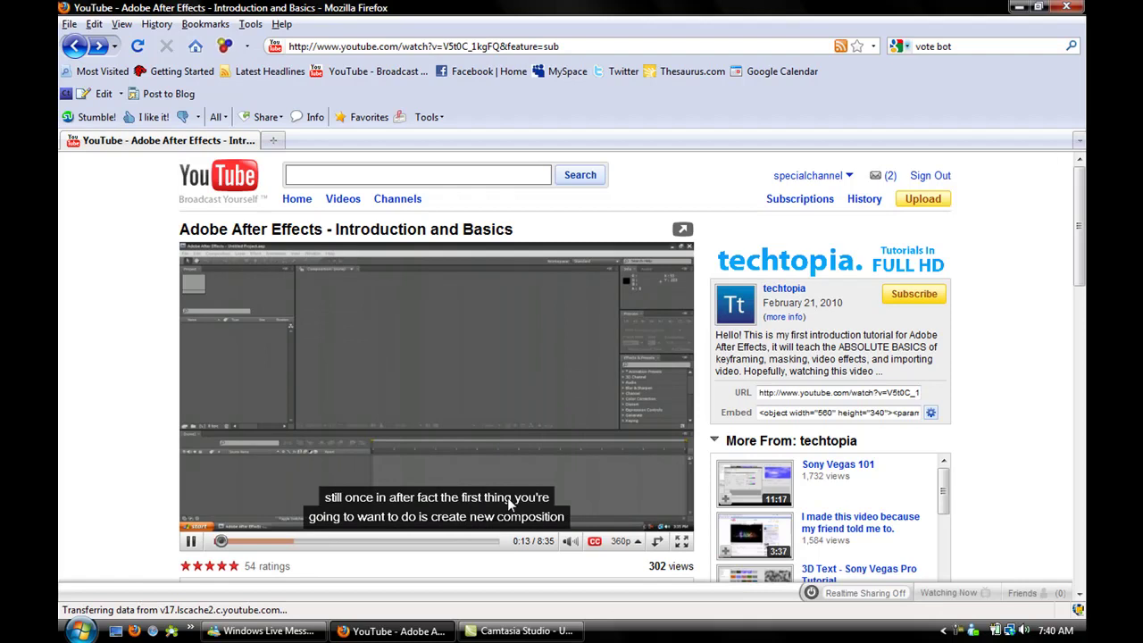
{"action": "left_click", "coordinate": [248, 489]}
{"action": "left_click", "coordinate": [594, 541]}
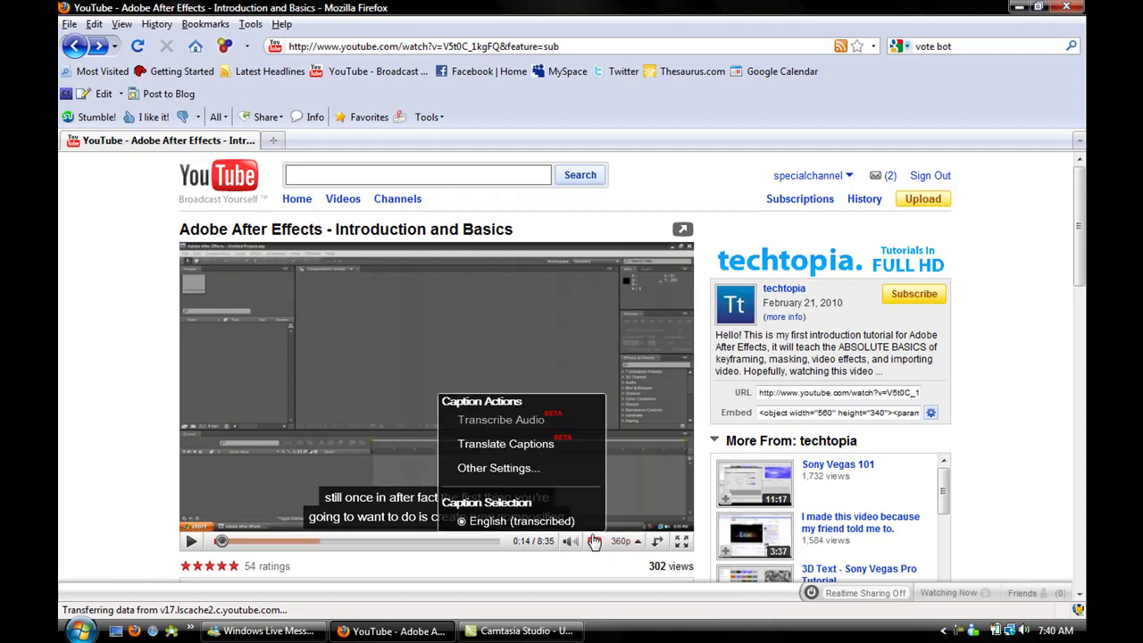
{"action": "left_click", "coordinate": [502, 454]}
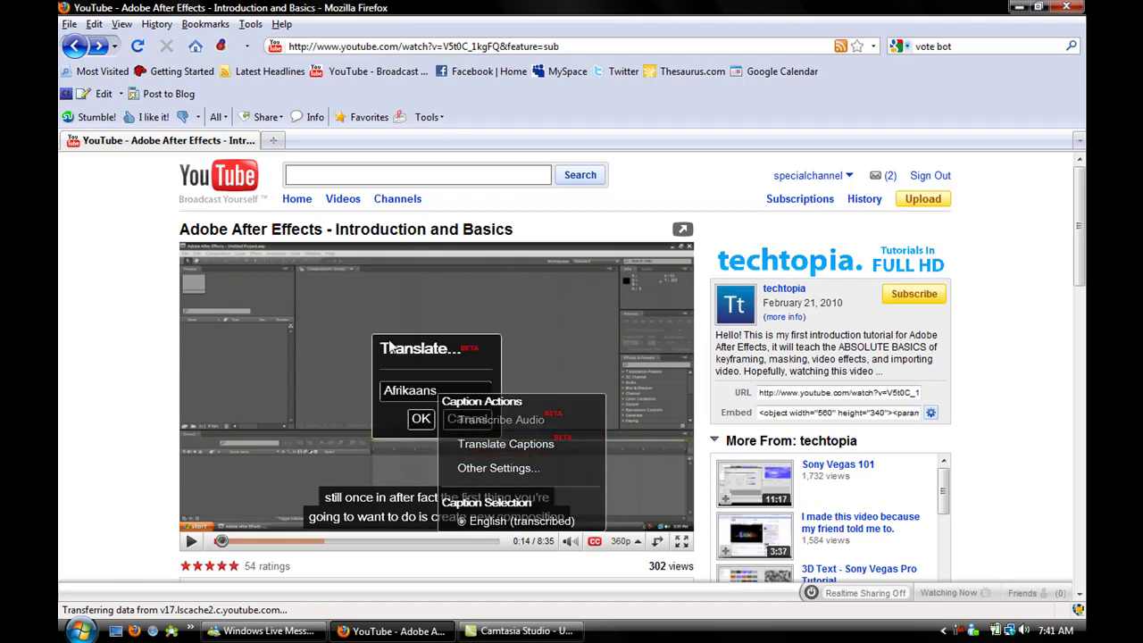
{"action": "left_click", "coordinate": [450, 396]}
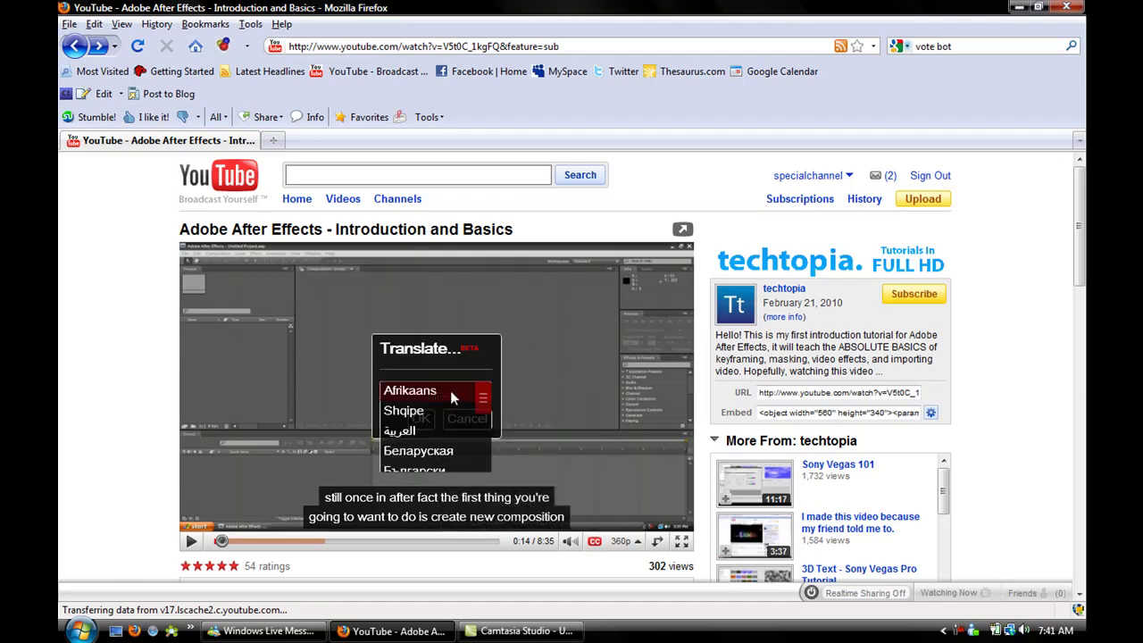
{"action": "mouse_move", "coordinate": [474, 396]}
{"action": "left_mouse_down"}
{"action": "mouse_move", "coordinate": [488, 471]}
{"action": "mouse_move", "coordinate": [483, 384]}
{"action": "left_mouse_up"}
{"action": "left_click", "coordinate": [490, 417]}
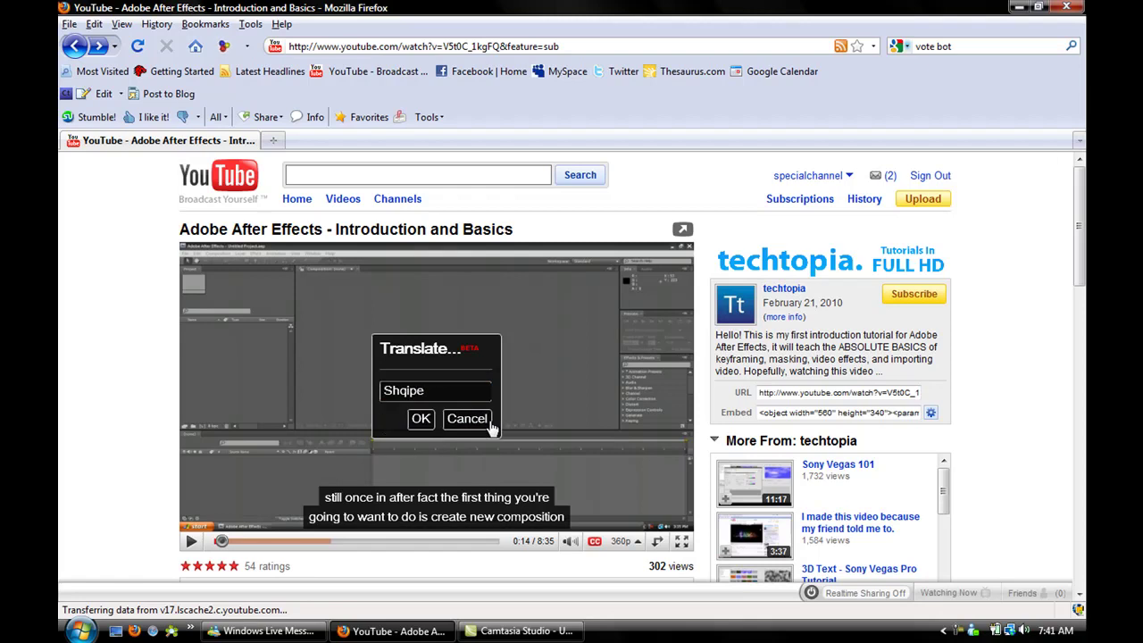
{"action": "left_click", "coordinate": [490, 424]}
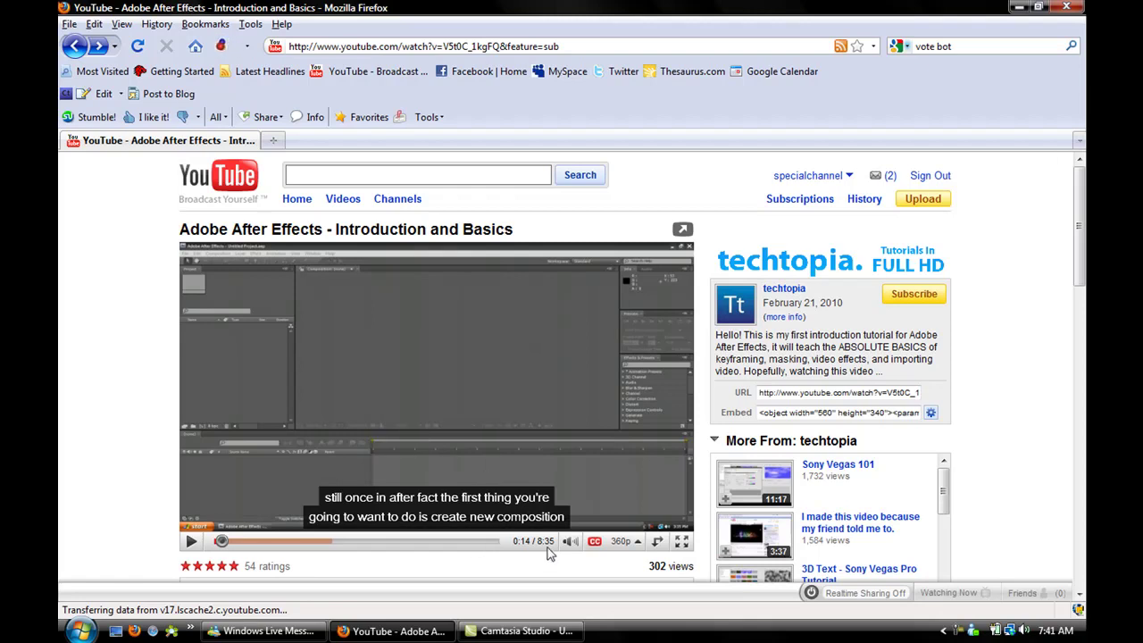
Step: Show the tutorial's Caption Actions and Caption Selection menu while paused at 0:14
{"action": "left_click", "coordinate": [595, 543]}
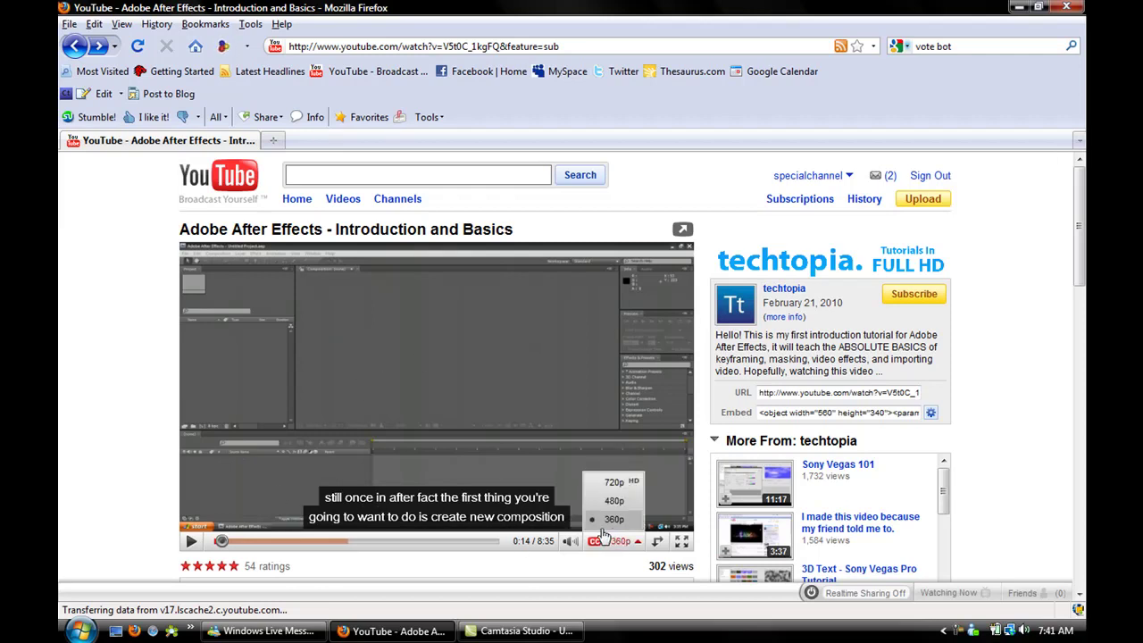
{"action": "left_click", "coordinate": [594, 541]}
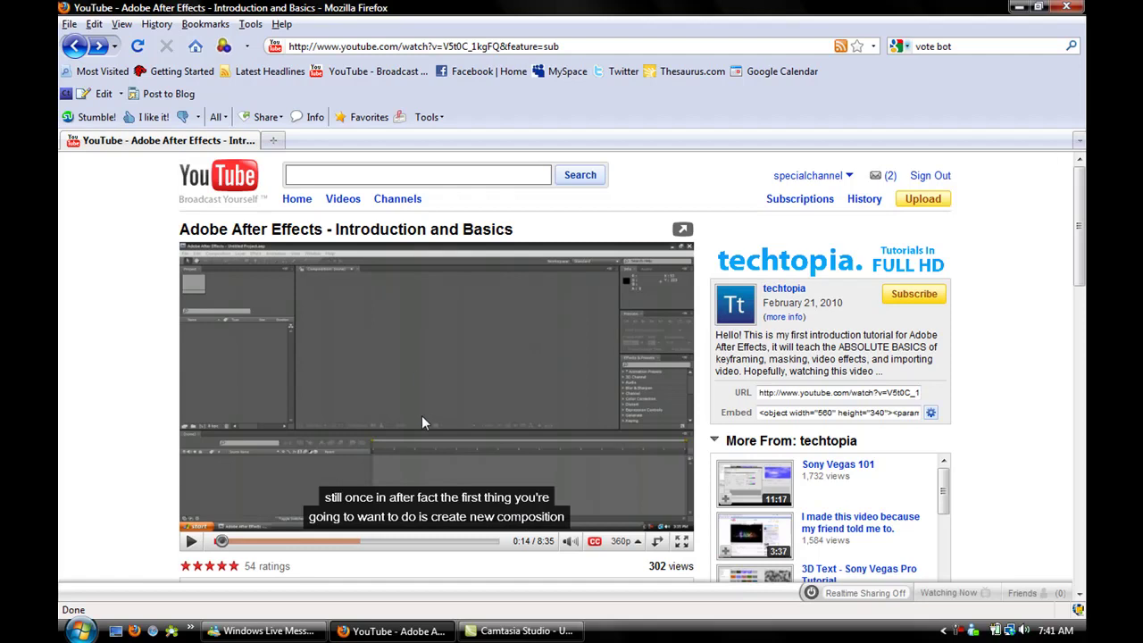
{"action": "left_click", "coordinate": [594, 540]}
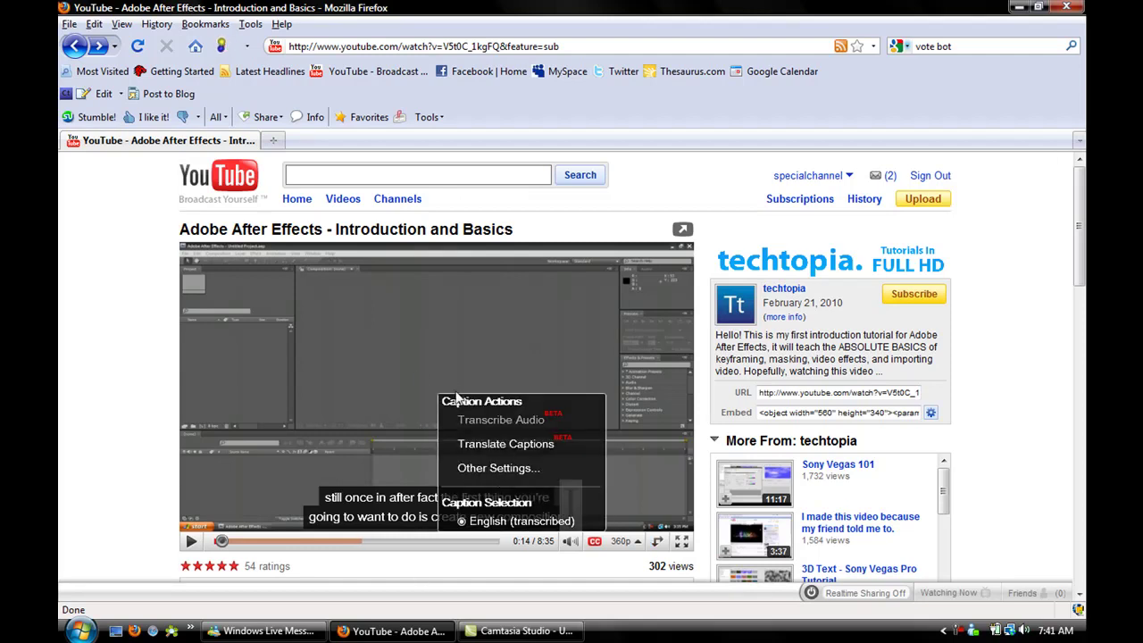